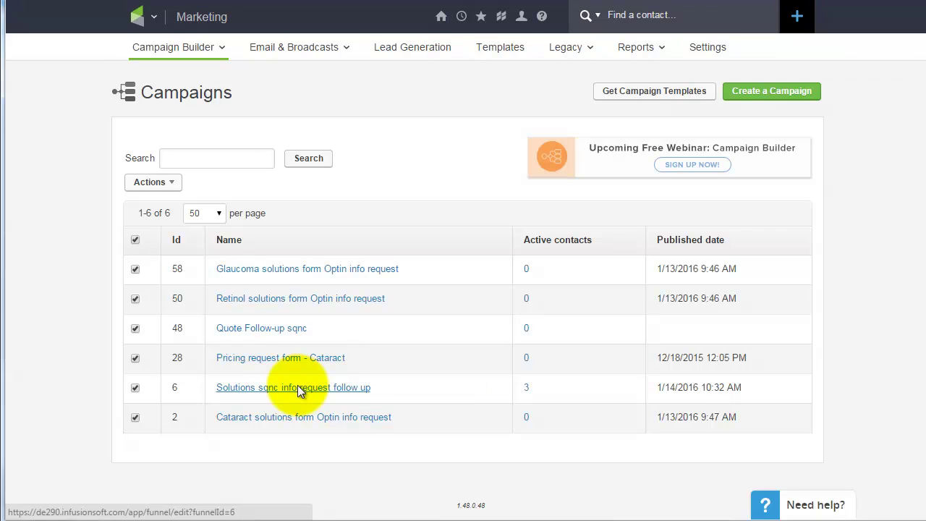
- Open the "Solutions optin followup" sequence inside the "Solutions sqnc info request follow up" campaign
click(308, 389)
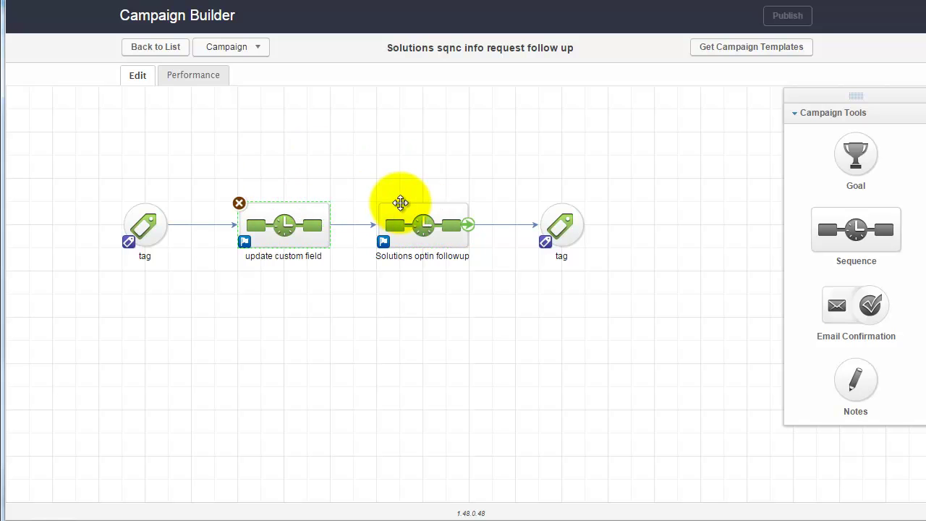
double_click(419, 223)
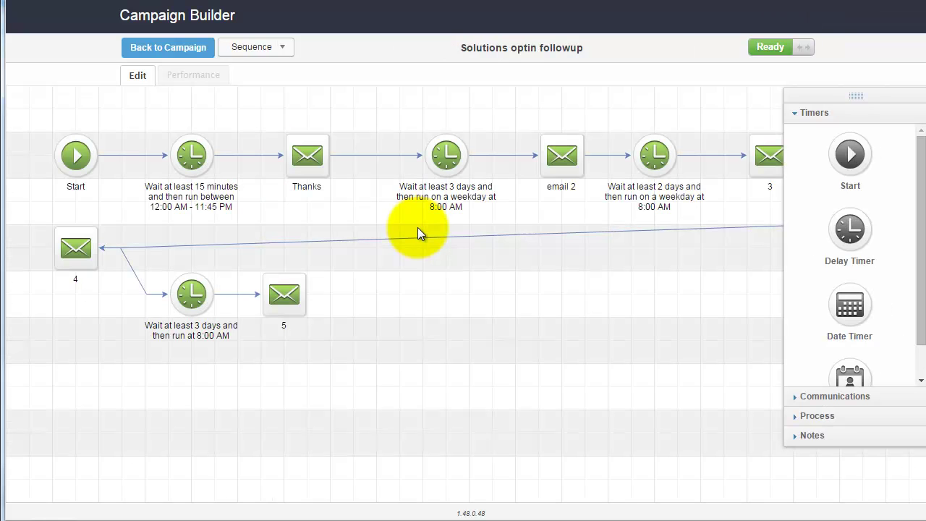
drag(924, 319, 925, 293)
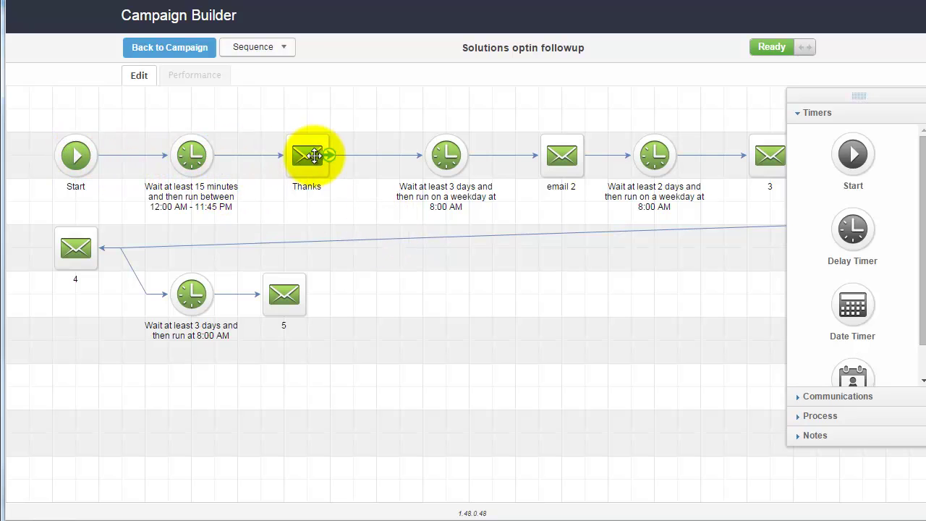
click(564, 154)
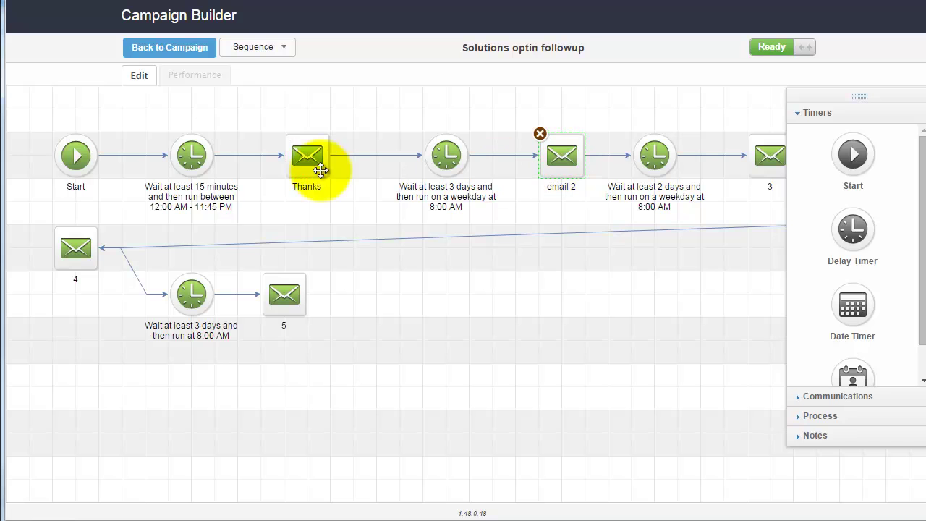
click(188, 157)
click(436, 161)
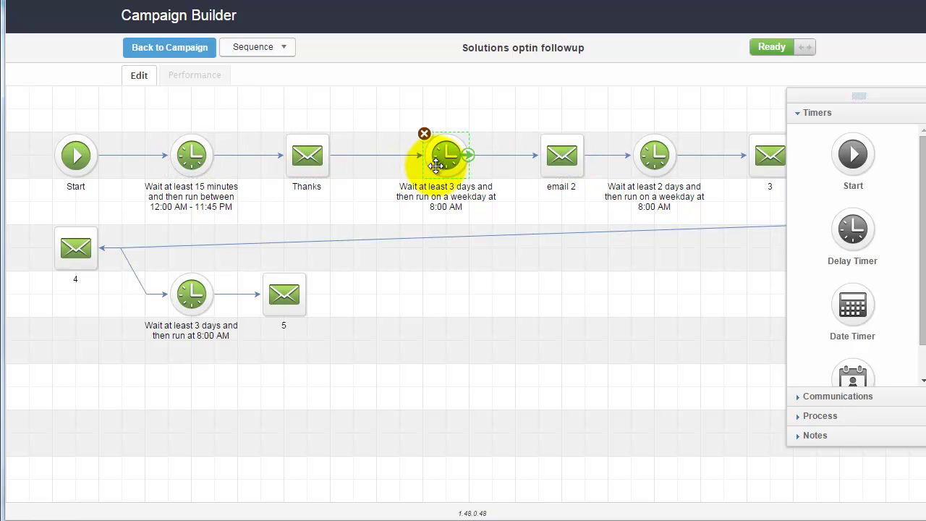
click(76, 157)
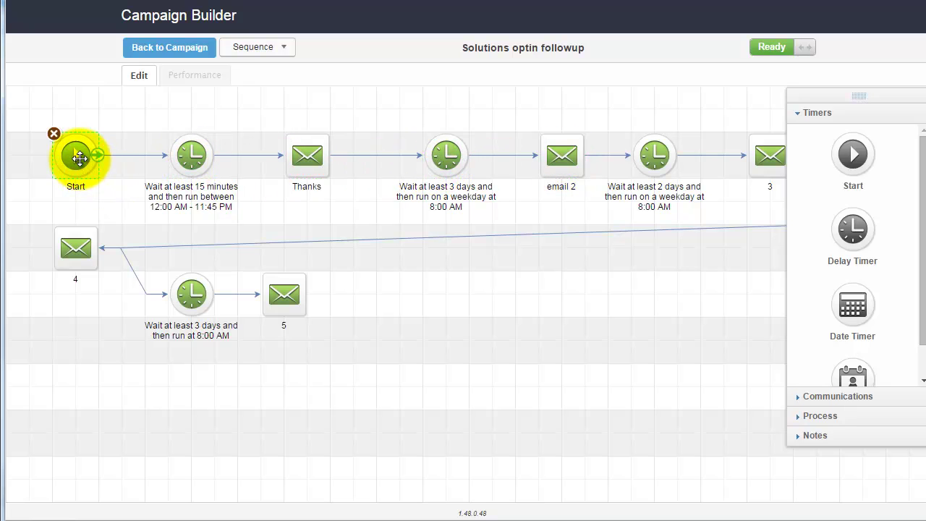
click(199, 160)
- Examine the wait amount, wait unit and run-day options of the delay timer before the Thanks email
double_click(192, 157)
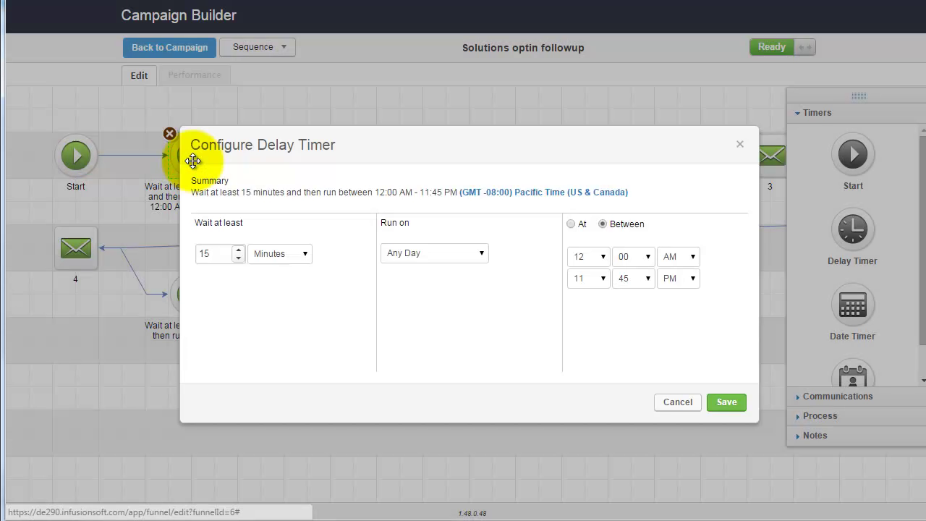
click(306, 255)
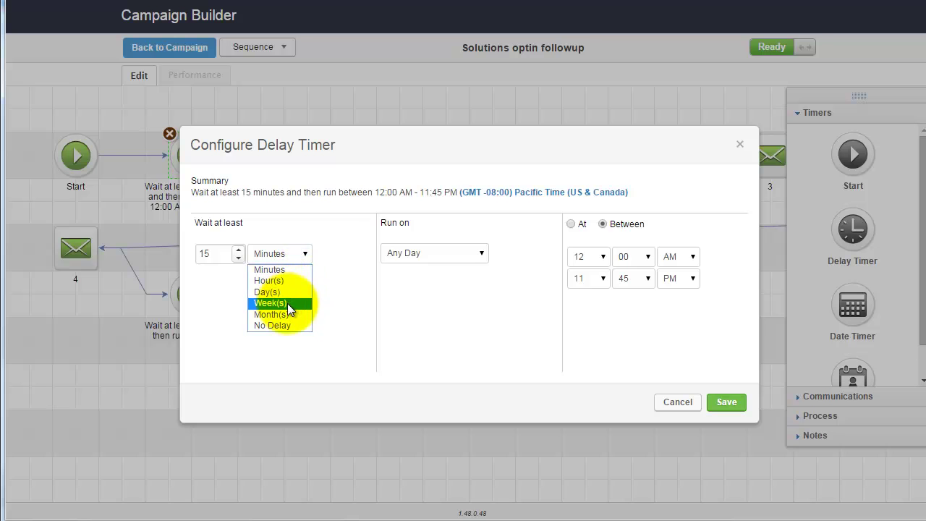
click(400, 325)
click(239, 258)
click(238, 250)
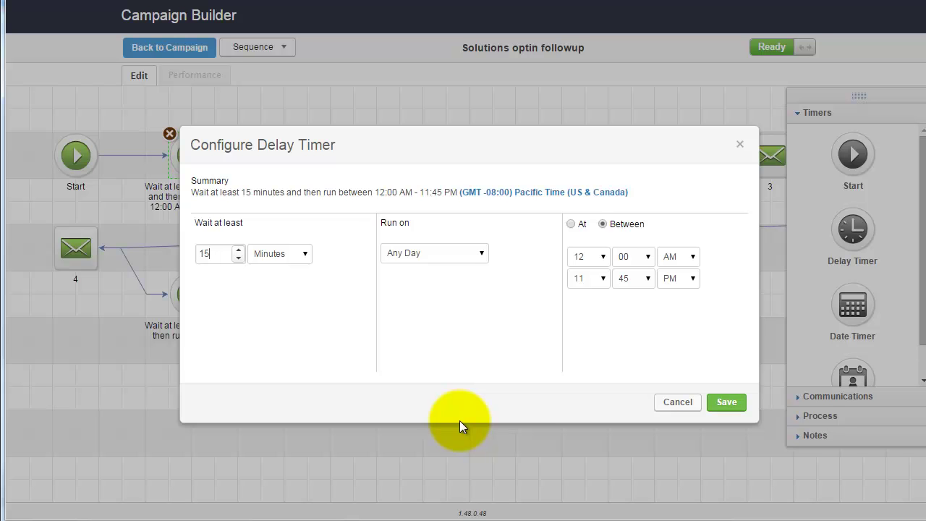
click(464, 250)
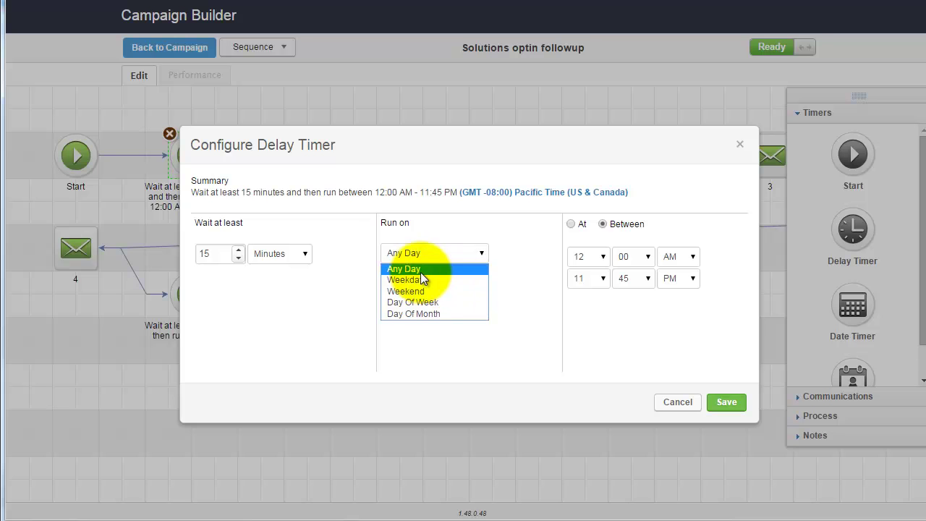
click(408, 268)
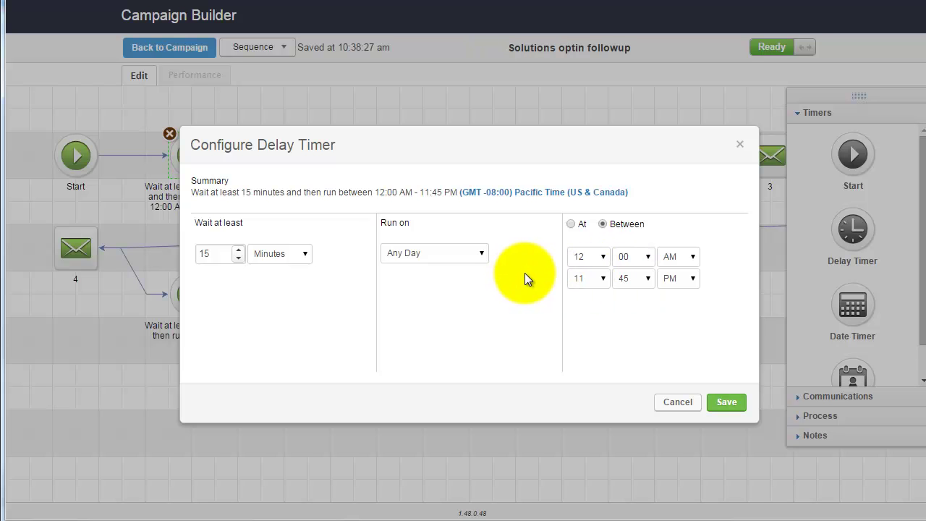
click(481, 254)
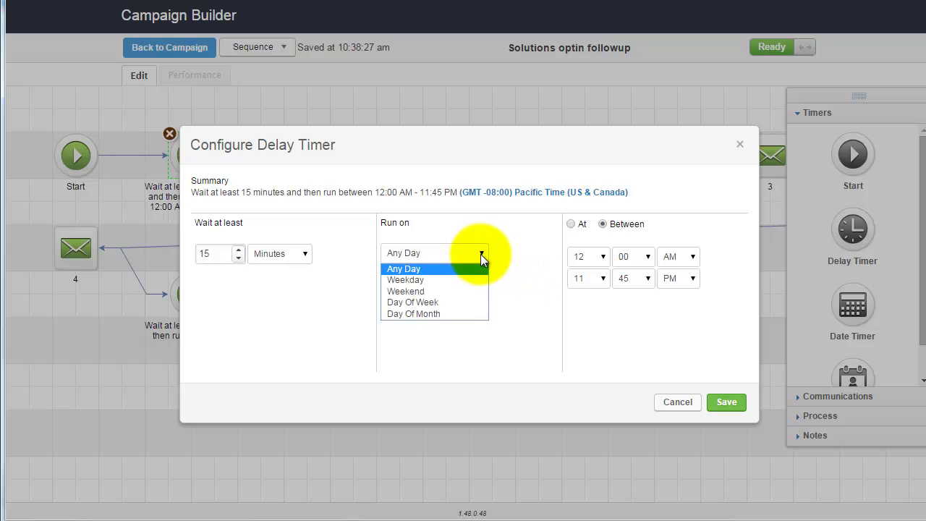
click(443, 271)
- Try a fixed run time of 7:00 AM for the first delay timer and discard the change
click(571, 225)
click(604, 256)
click(584, 350)
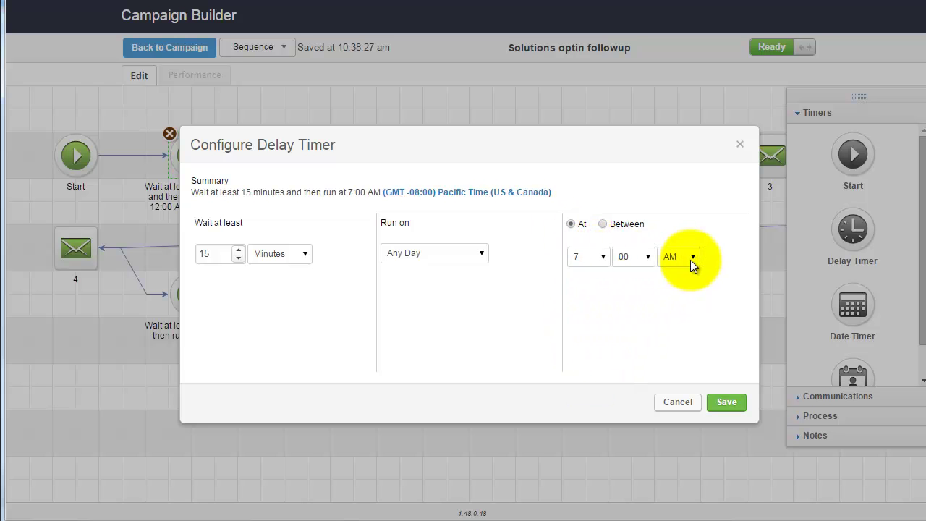
click(680, 400)
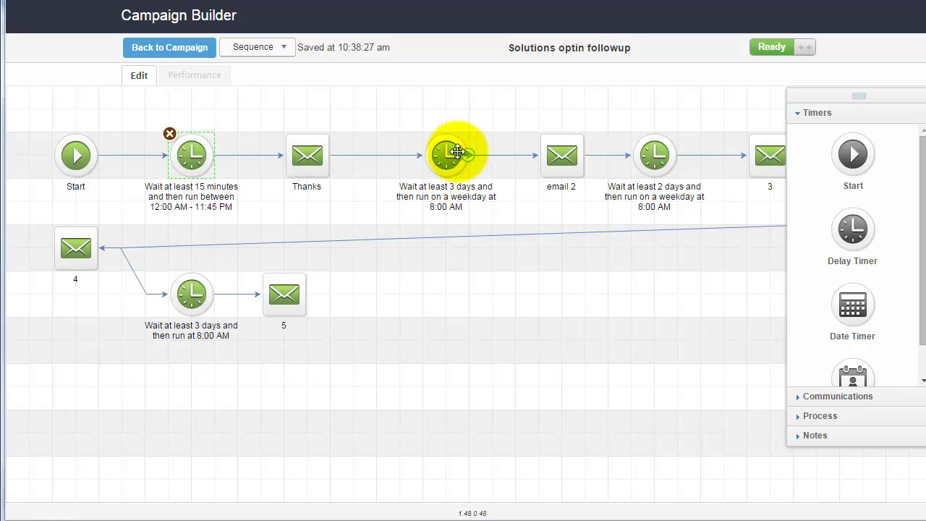
- Review the settings of the delay timer before email 2 and close them without saving
click(559, 155)
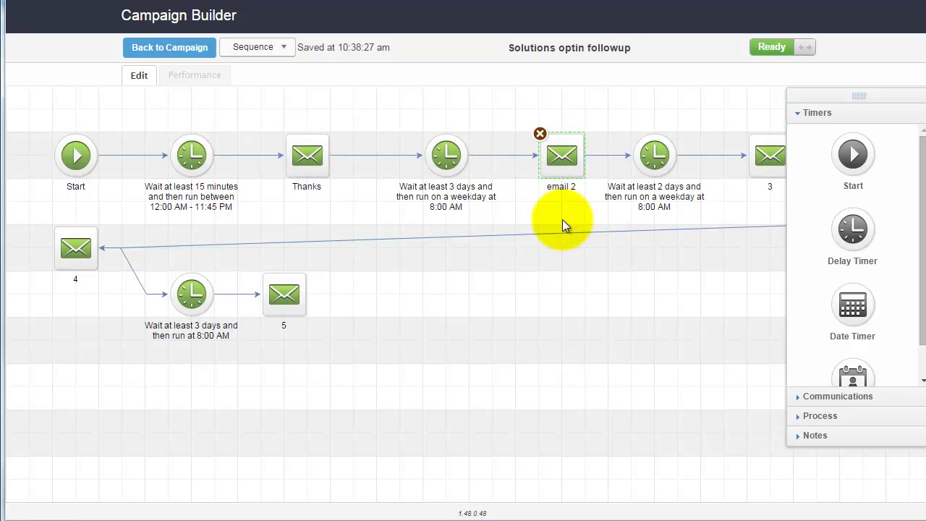
double_click(445, 154)
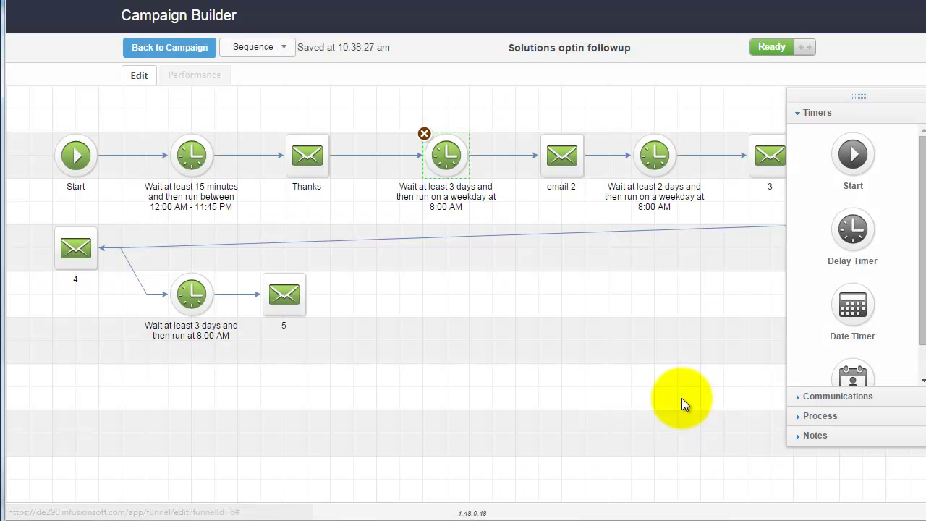
click(680, 400)
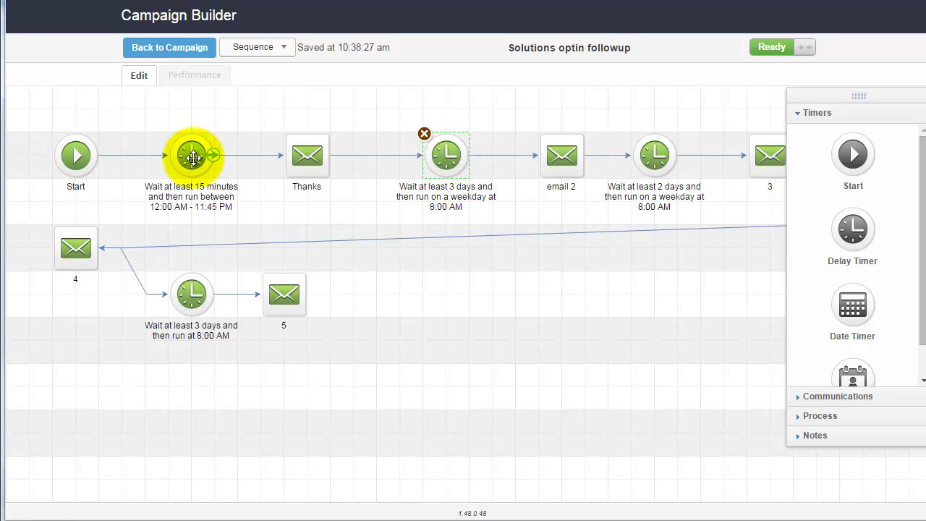
- Collapse the timer tools and move the tool palette off the sequence's far end to examine email 3 and the preceding elements
click(803, 113)
drag(816, 91, 729, 316)
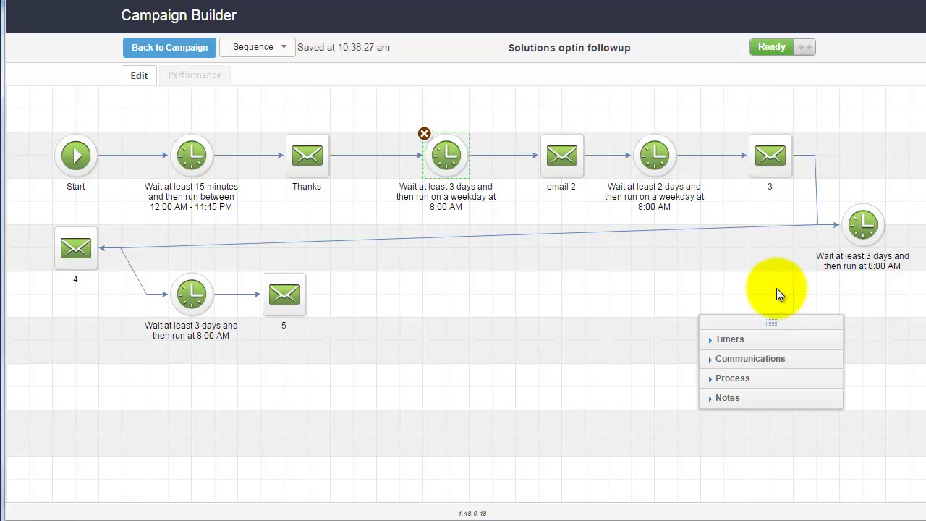
click(770, 156)
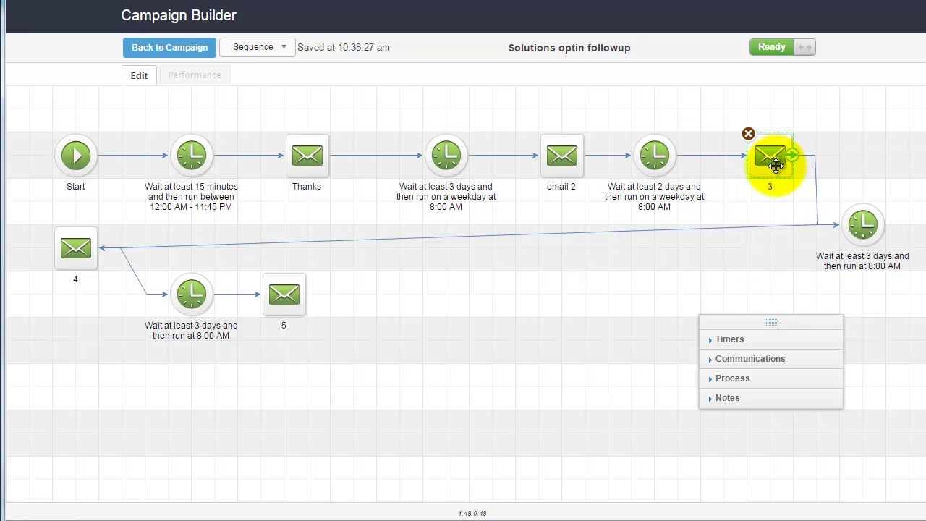
click(655, 172)
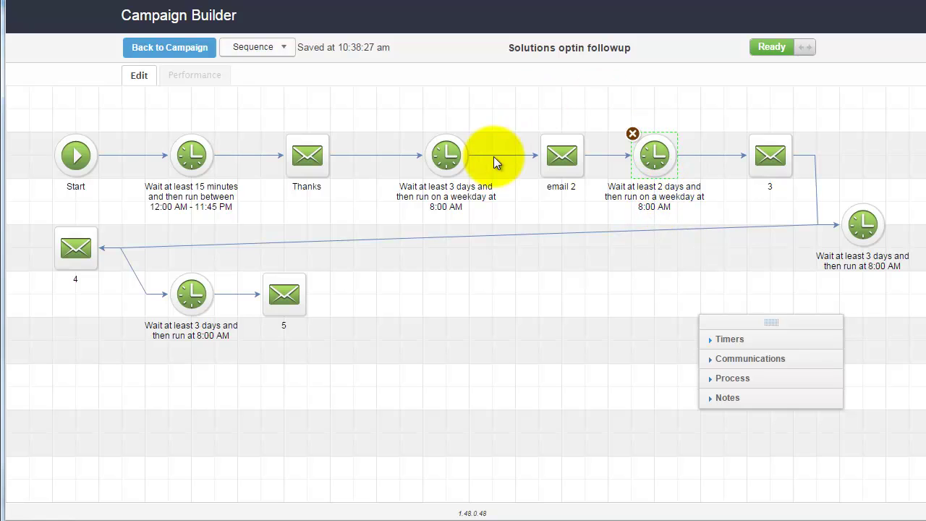
click(571, 166)
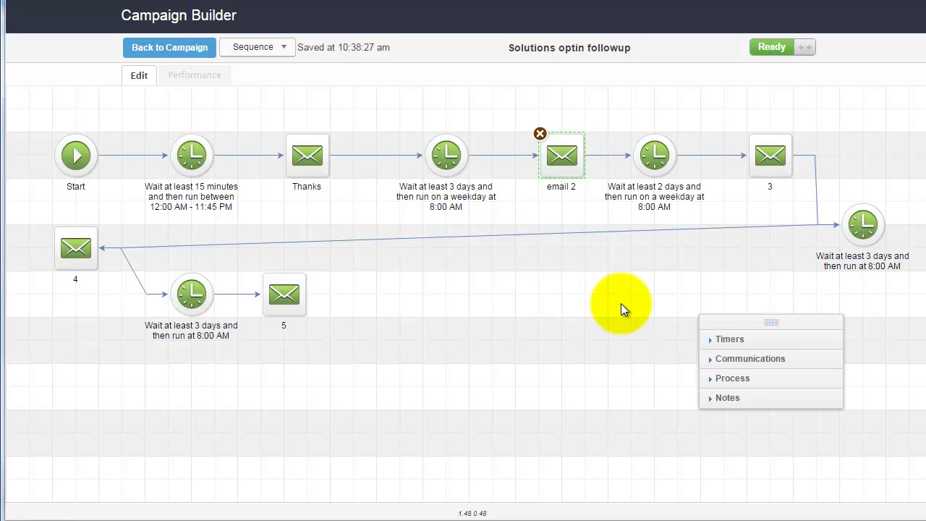
- Add a delay timer to the sequence directly after email 5
drag(771, 322, 796, 291)
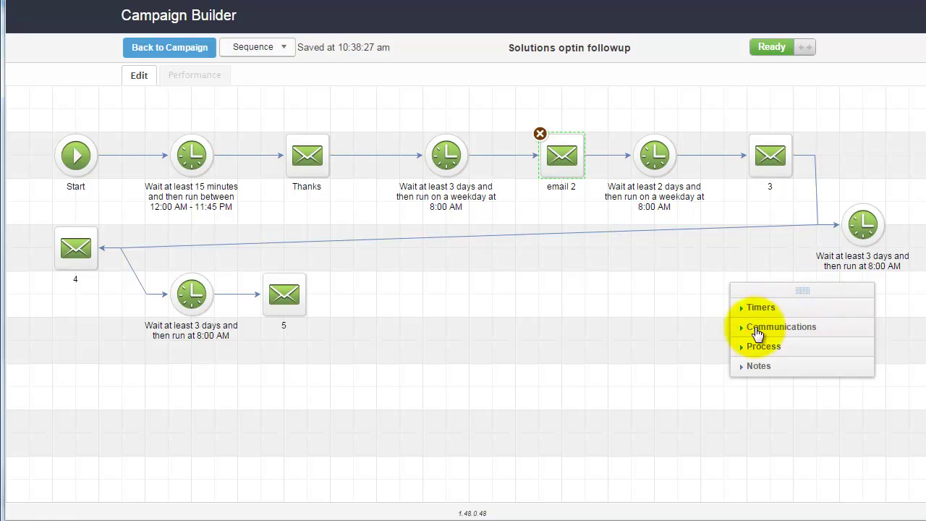
click(744, 316)
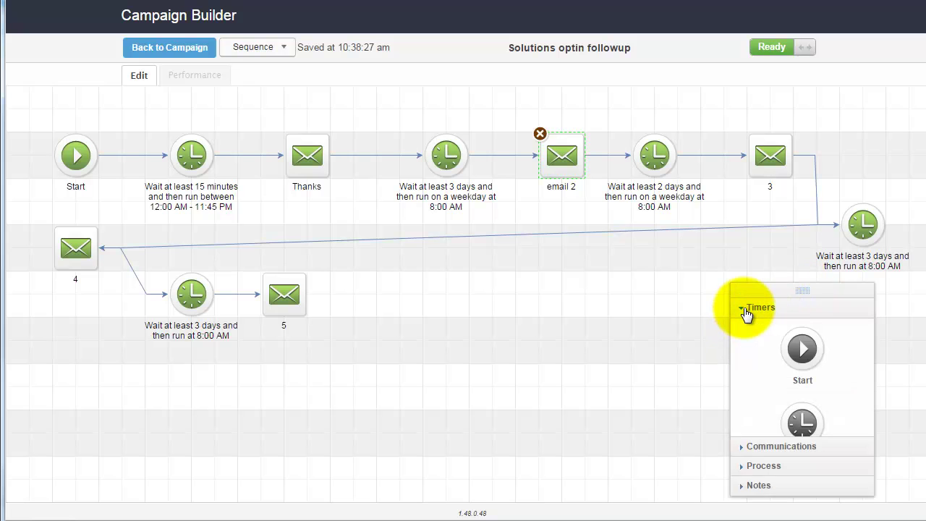
drag(773, 289, 827, 91)
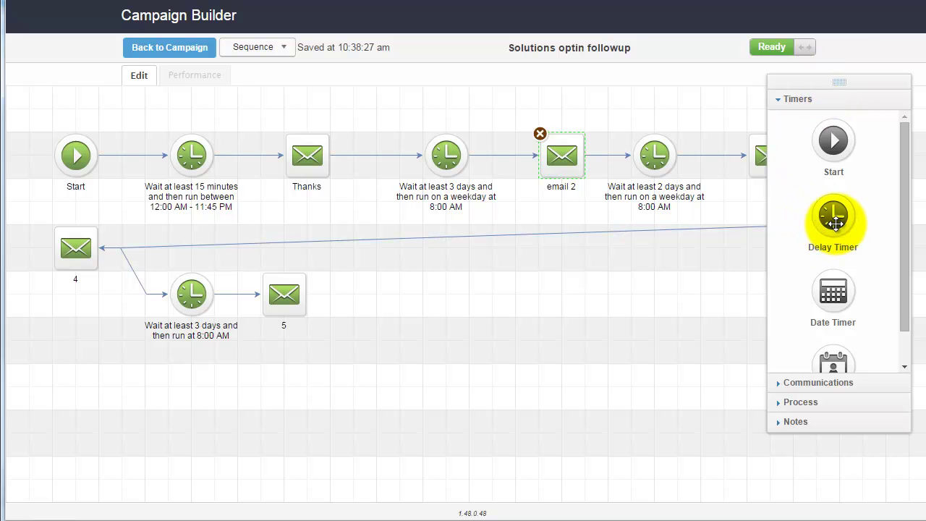
drag(905, 278, 897, 253)
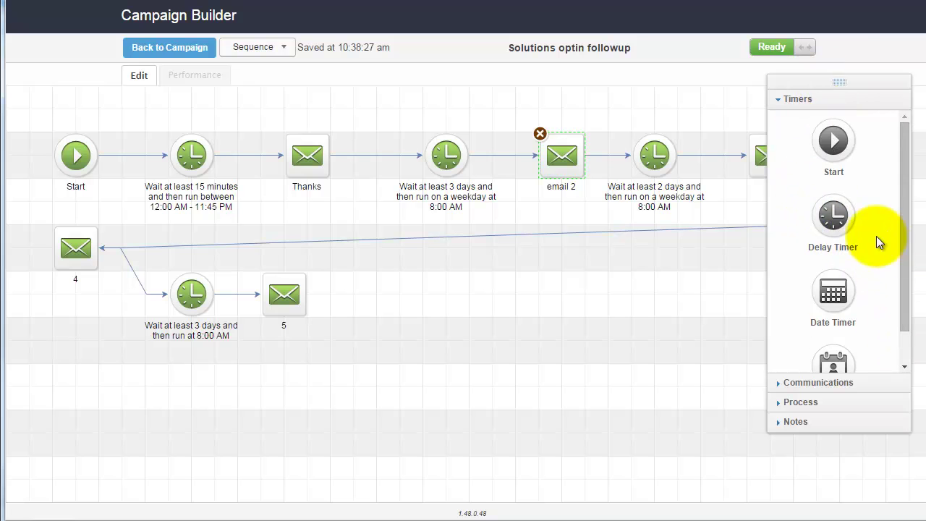
drag(827, 210, 382, 288)
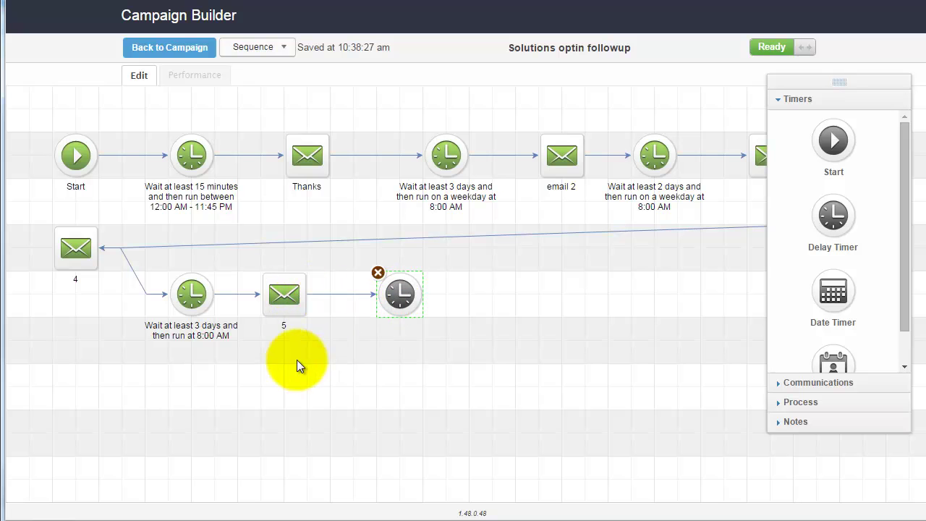
- Set the new delay timer after email 5 to wait at least 1 week and save it
double_click(406, 293)
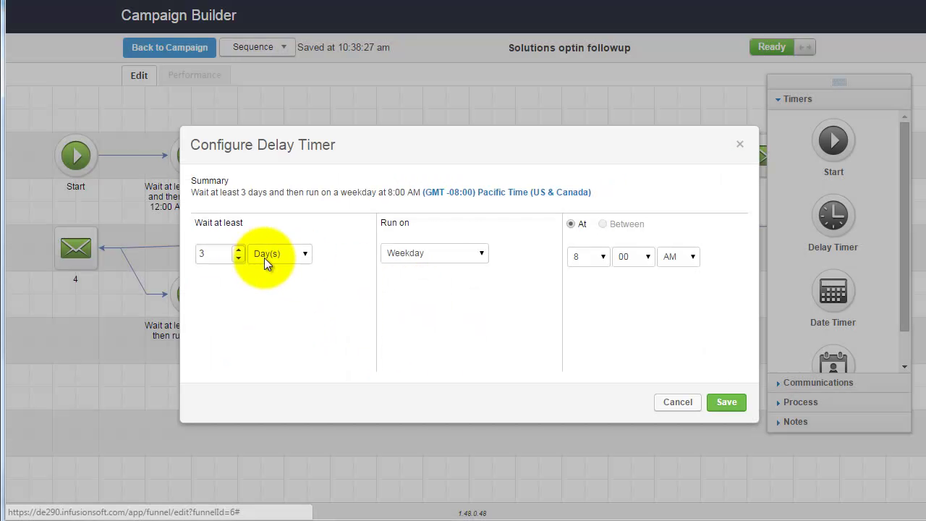
click(241, 259)
double_click(240, 249)
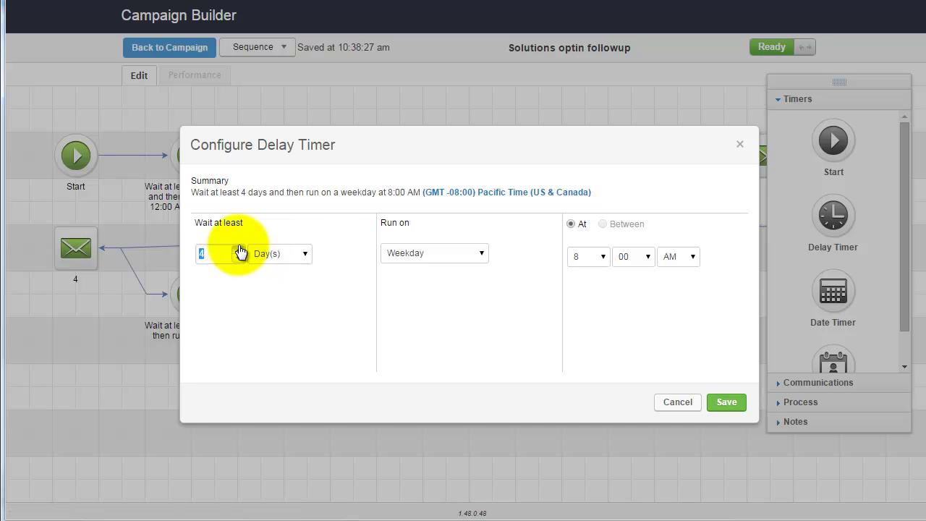
click(241, 250)
click(269, 255)
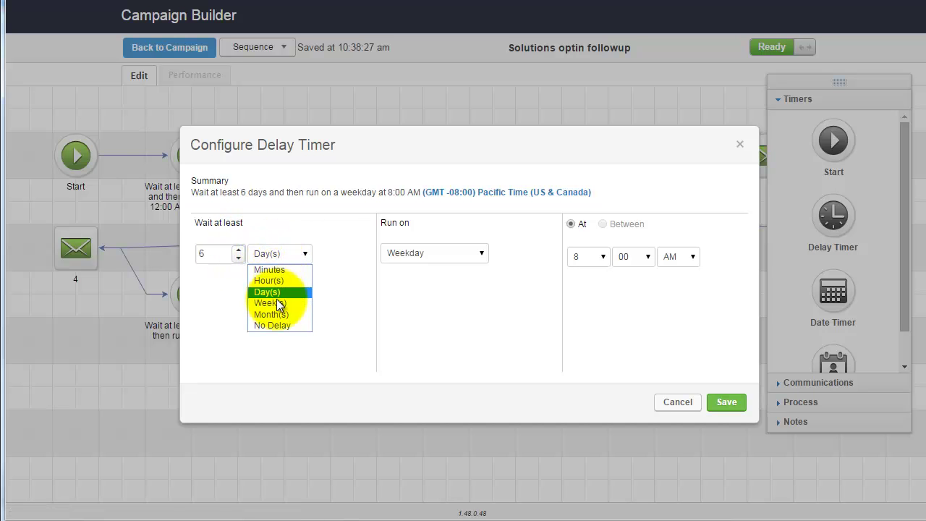
click(271, 302)
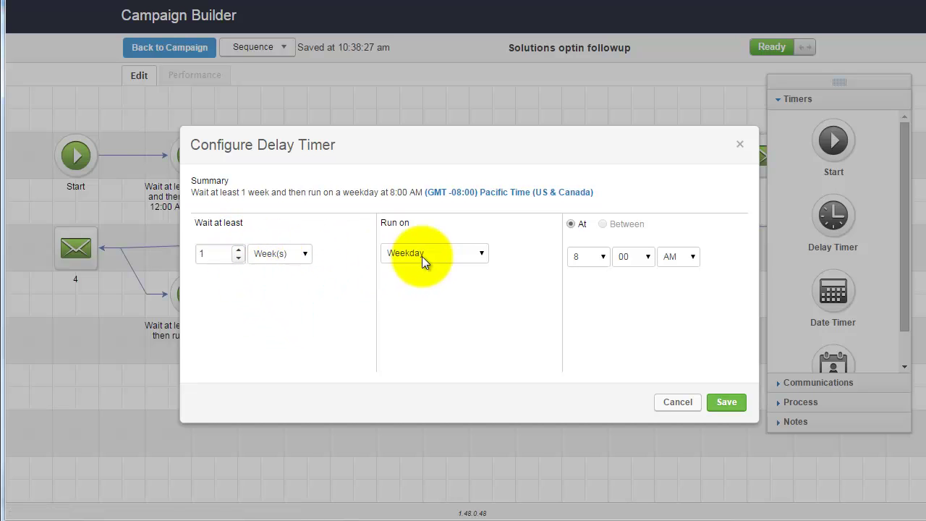
click(726, 402)
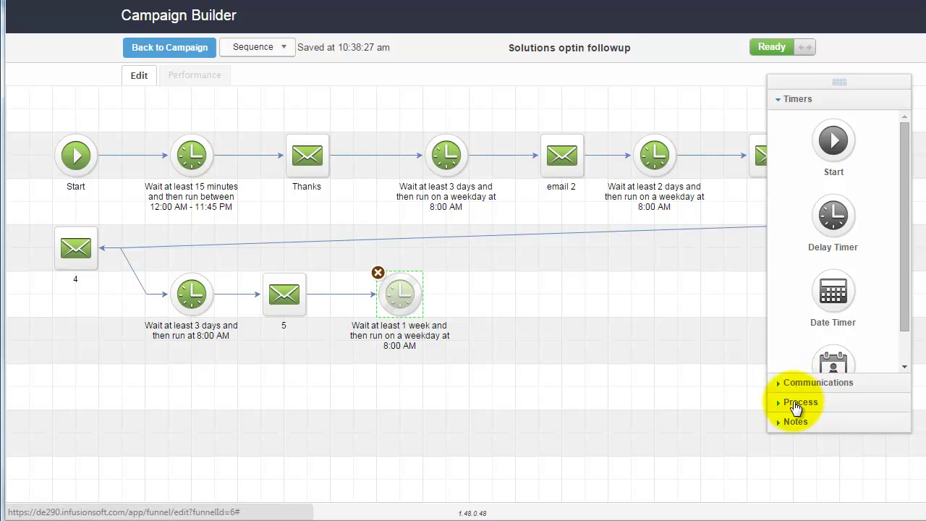
- Add an email after the 1-week delay timer and open it for editing
click(794, 383)
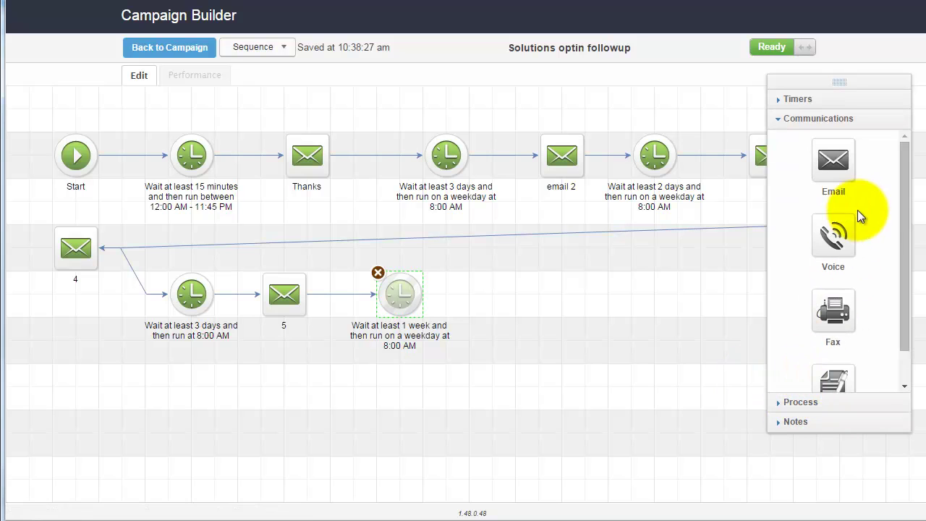
drag(839, 162, 511, 287)
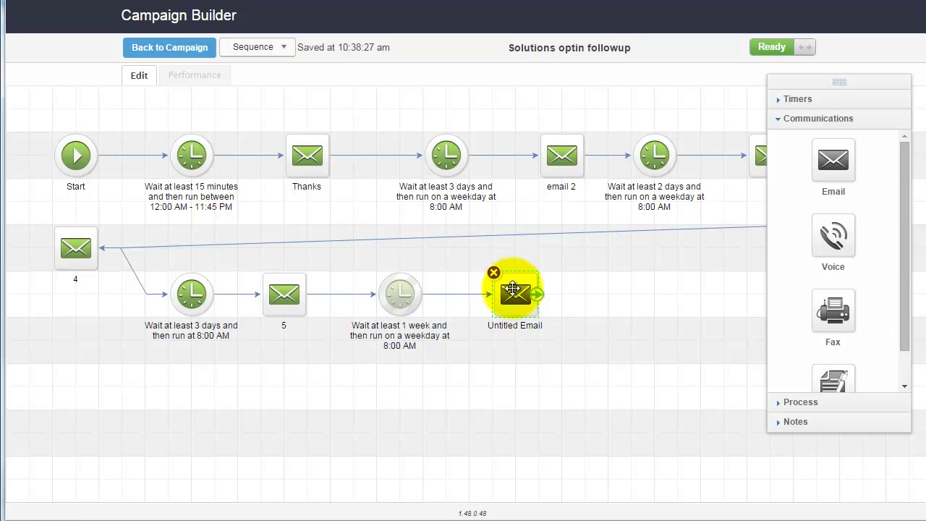
double_click(513, 289)
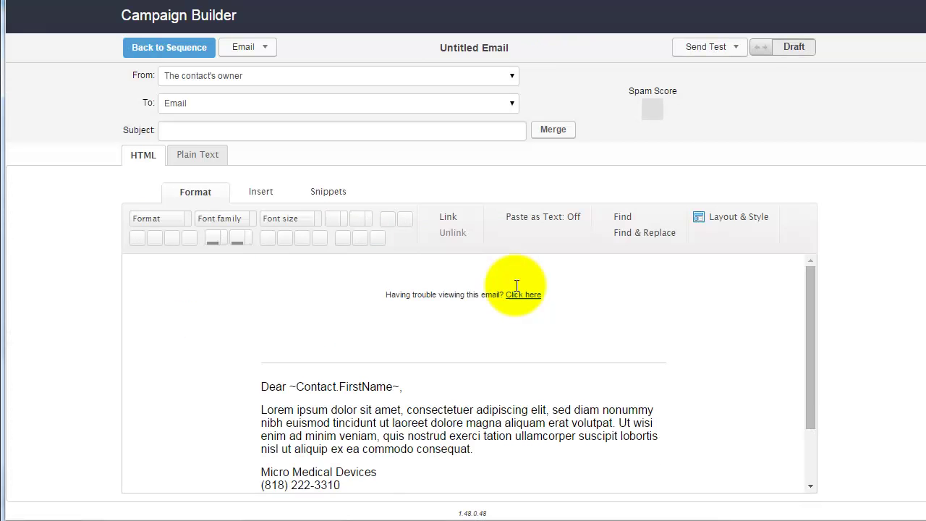
mouse_move(813, 289)
mouse_down()
mouse_move(818, 382)
mouse_move(823, 279)
mouse_up()
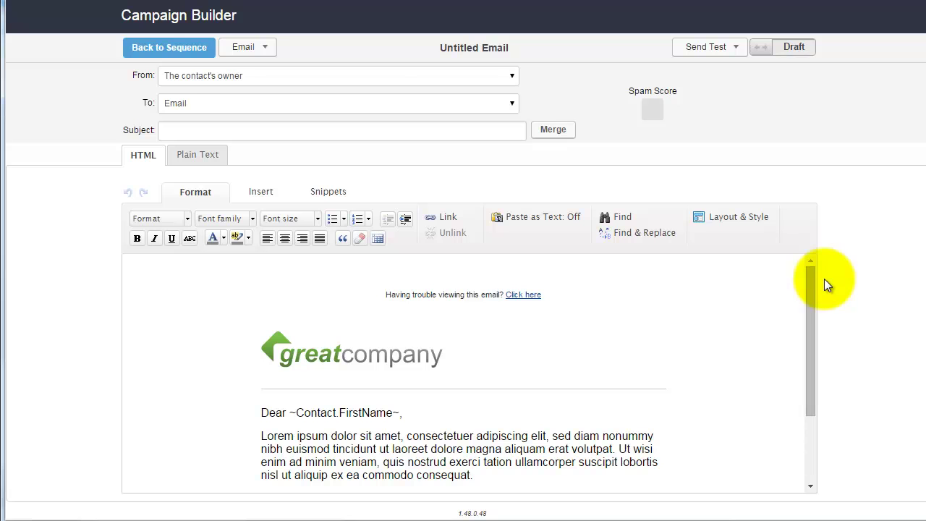
- Copy the "Thanks" email from the "Solutions sqnc info request follow up" campaign into the untitled email
click(267, 52)
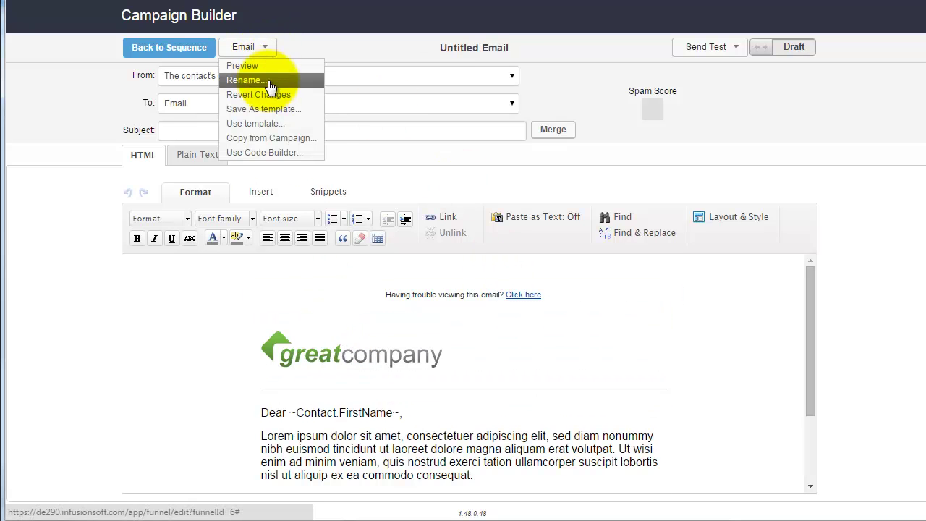
click(270, 143)
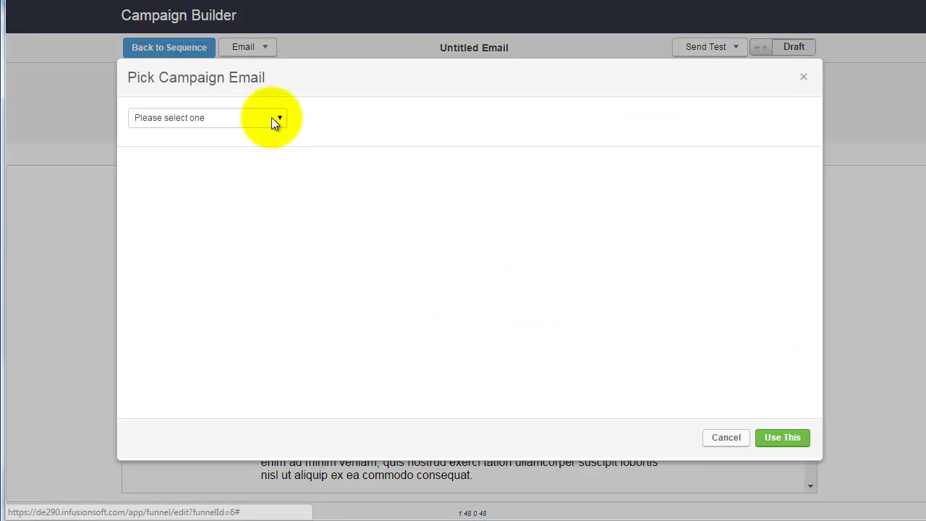
click(271, 117)
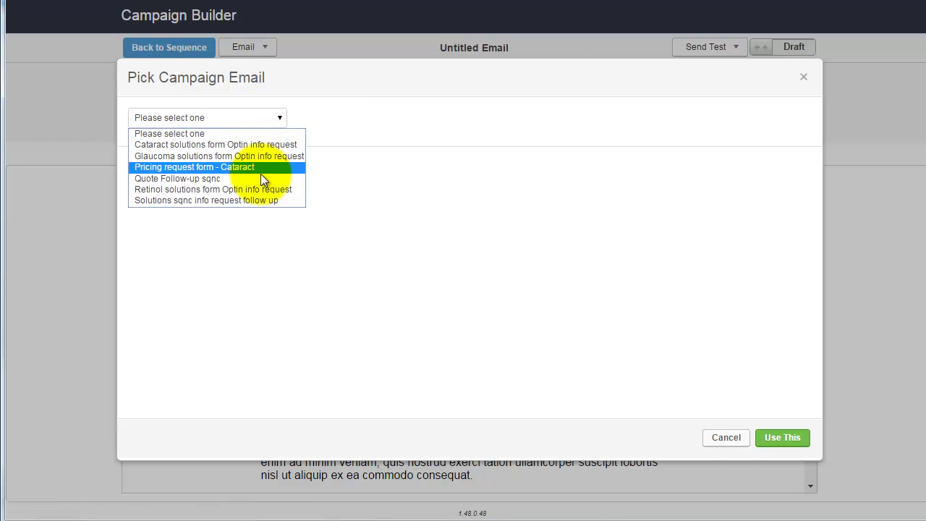
click(254, 200)
click(264, 147)
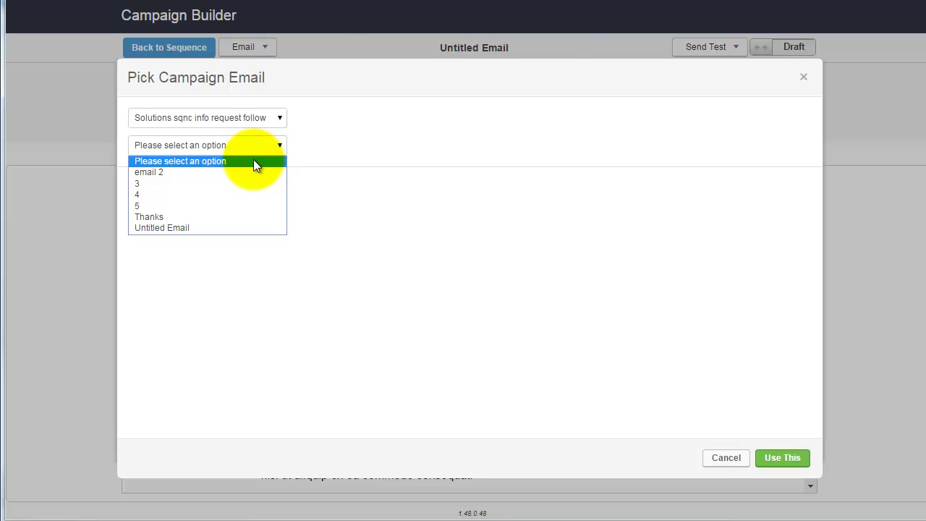
click(214, 216)
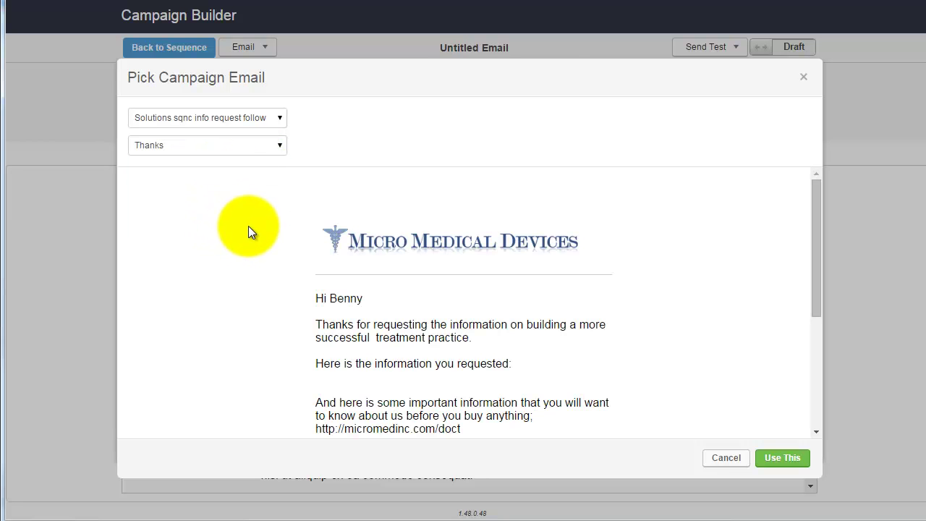
drag(813, 293, 807, 340)
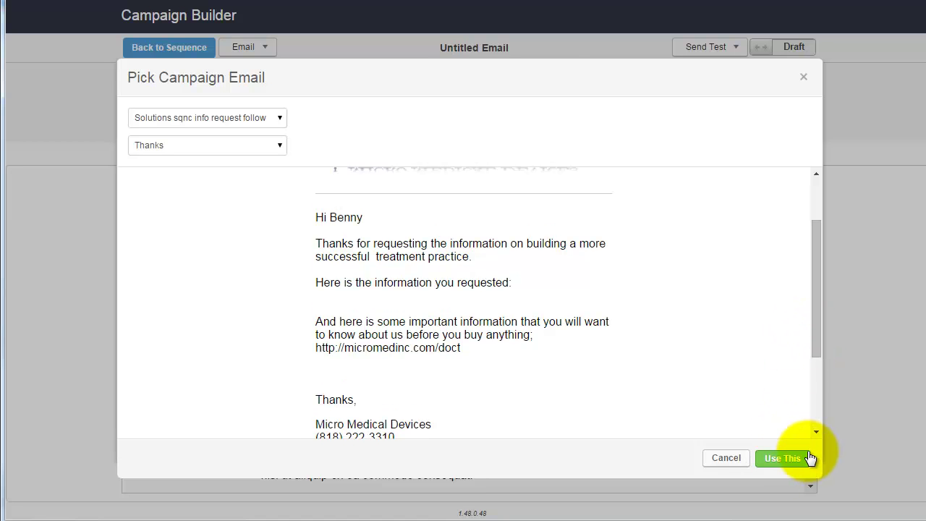
click(805, 458)
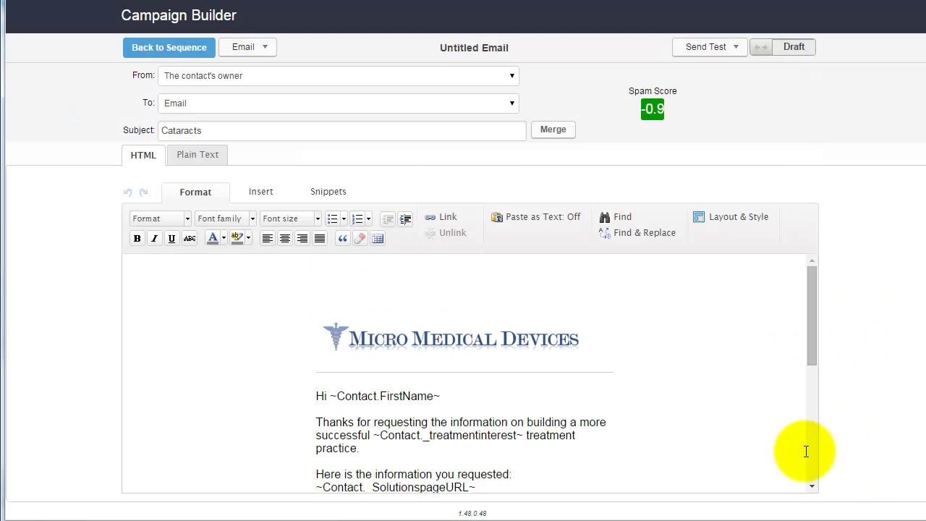
- Mark the untitled email as Ready, check its subject and body, and return to the sequence
mouse_move(439, 362)
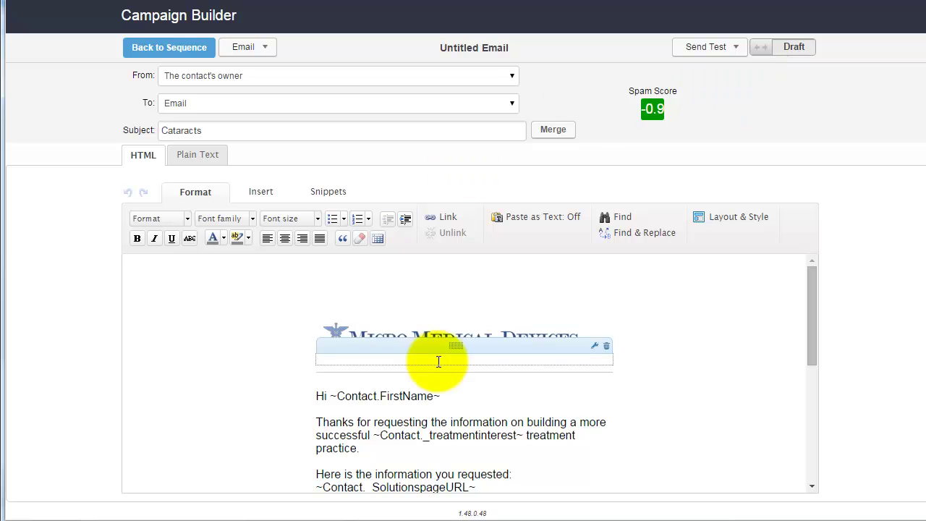
click(766, 54)
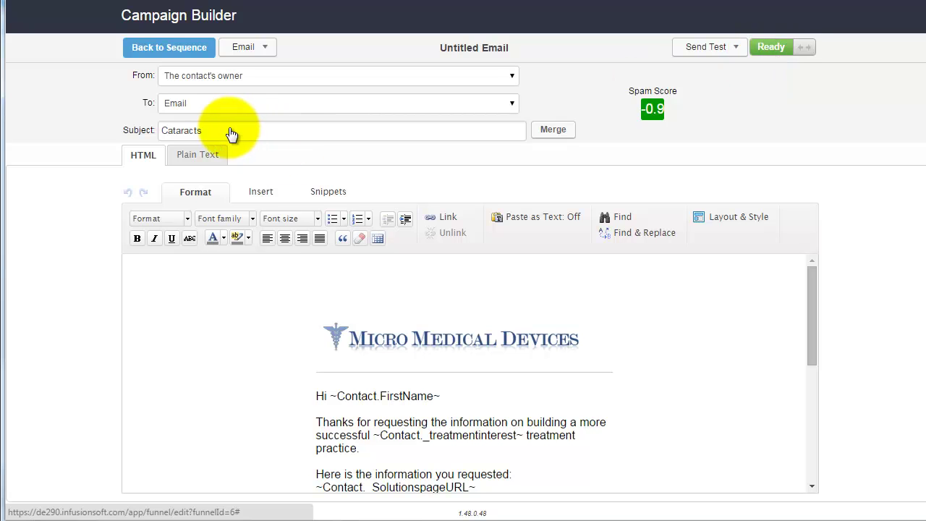
click(197, 130)
drag(207, 131, 142, 131)
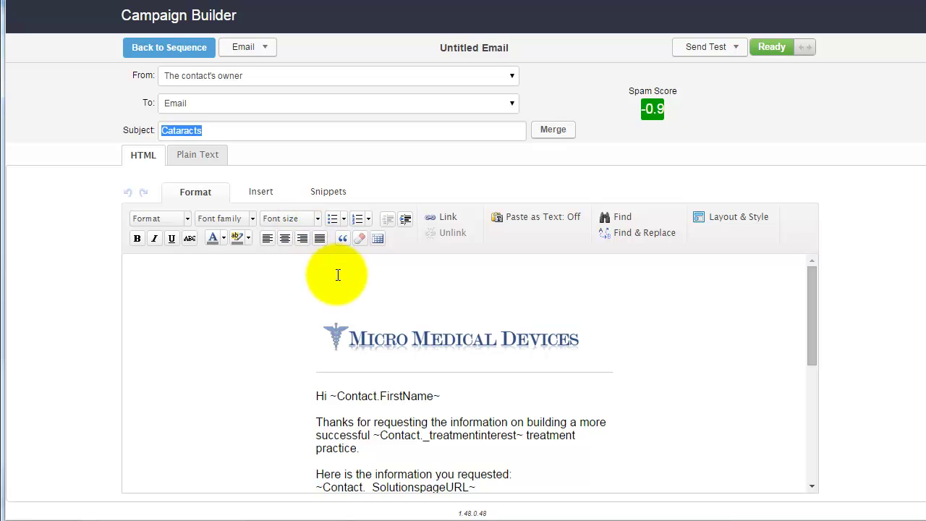
drag(811, 281, 816, 251)
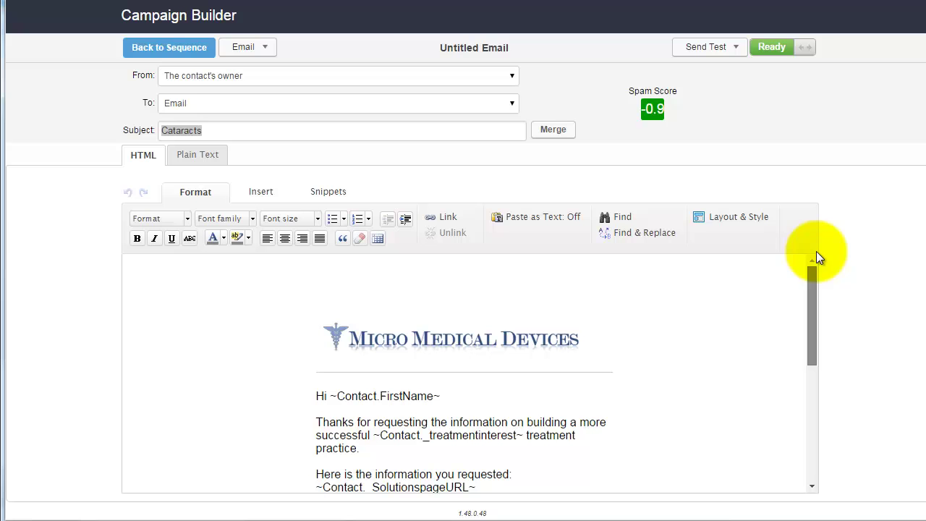
click(178, 52)
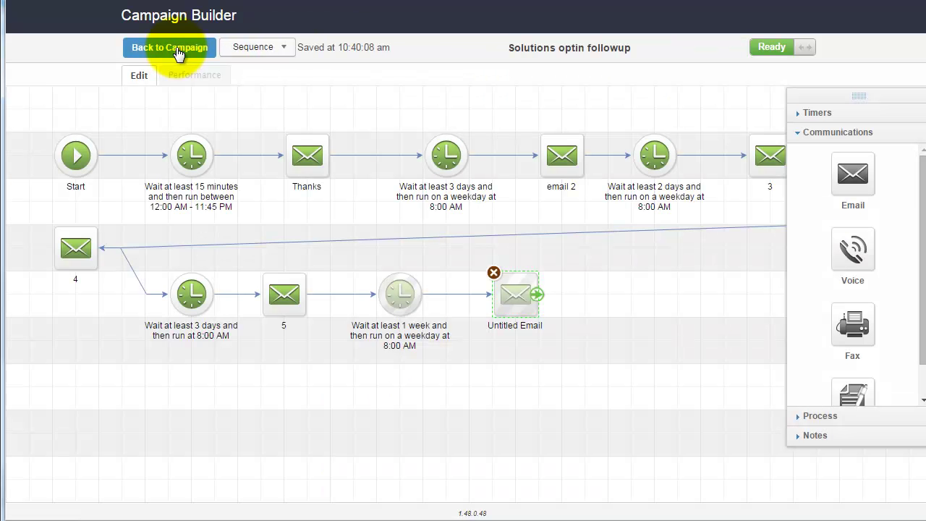
- Rename the untitled email as "special offer ends in 2 days" and shift it slightly farther from the 1-week timer
click(527, 327)
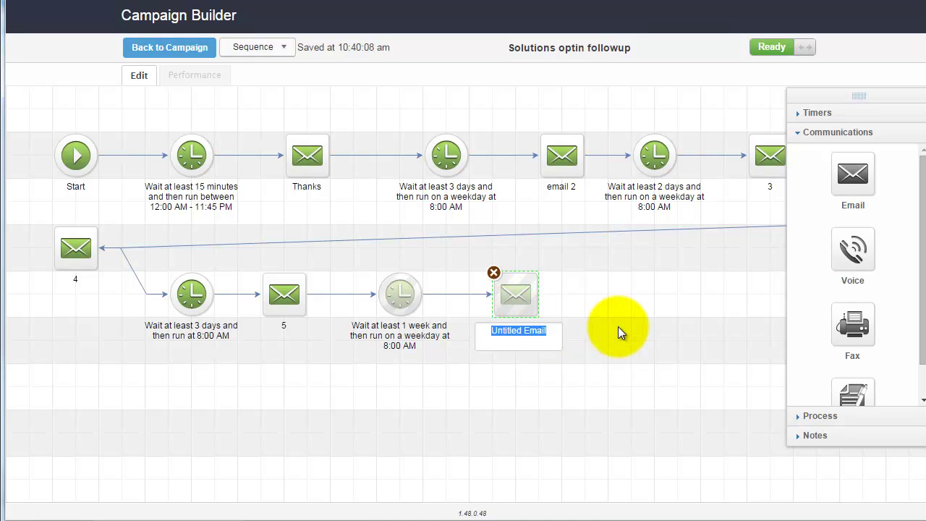
text(email)
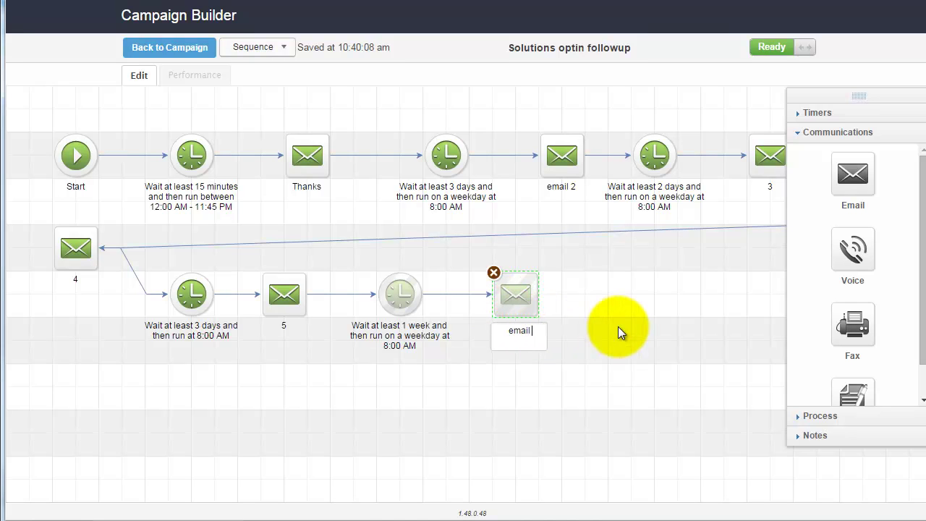
text( 6)
key(ctrl+a)
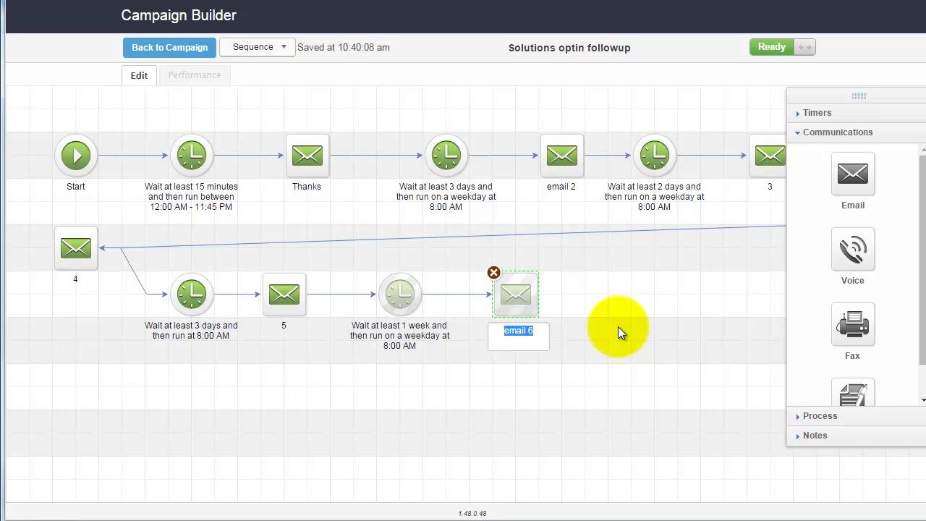
text(spe)
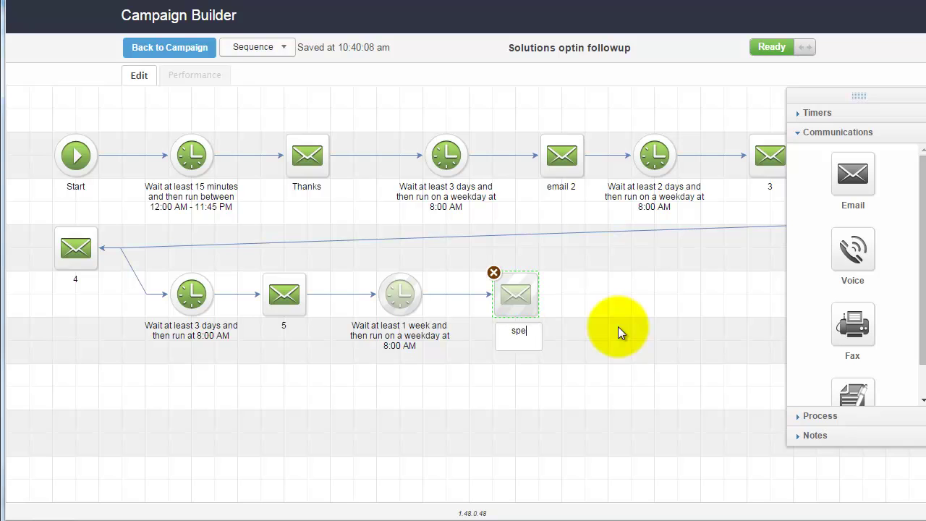
text(cial offer)
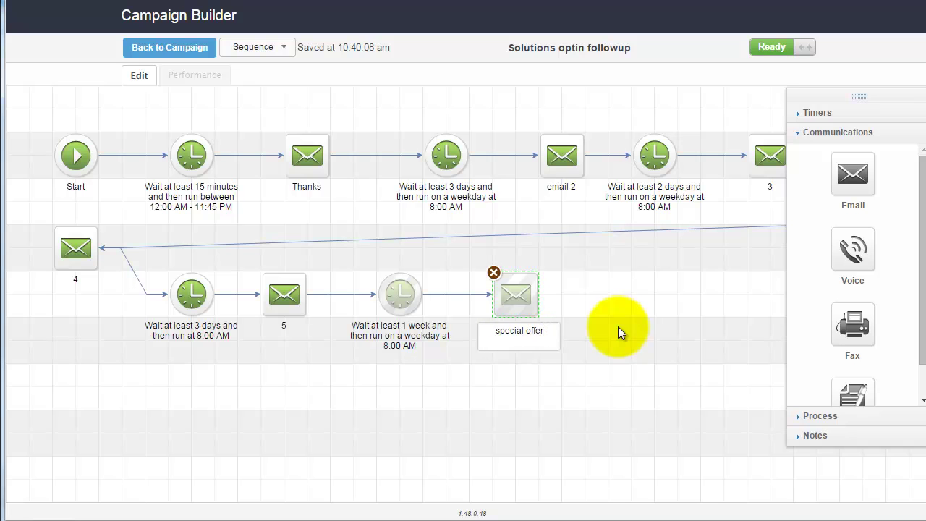
text( ends in 2 days)
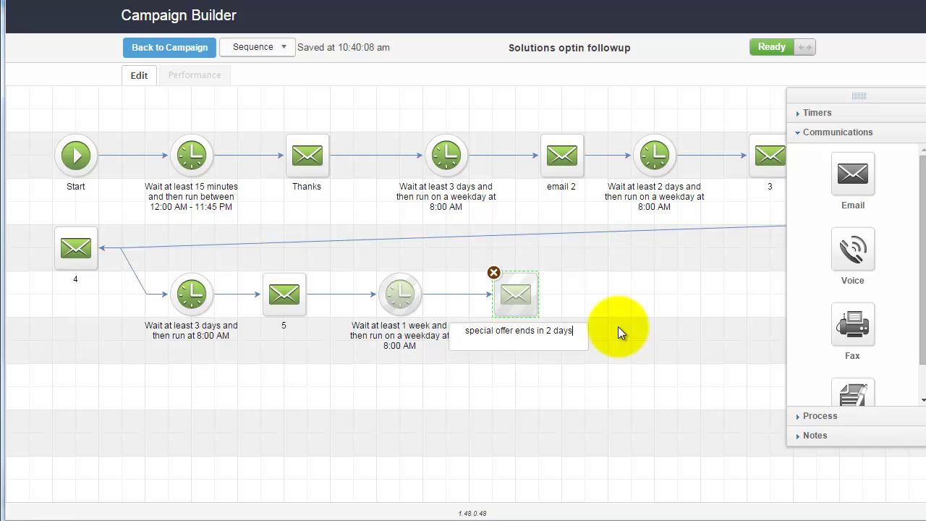
click(676, 311)
drag(515, 296, 538, 297)
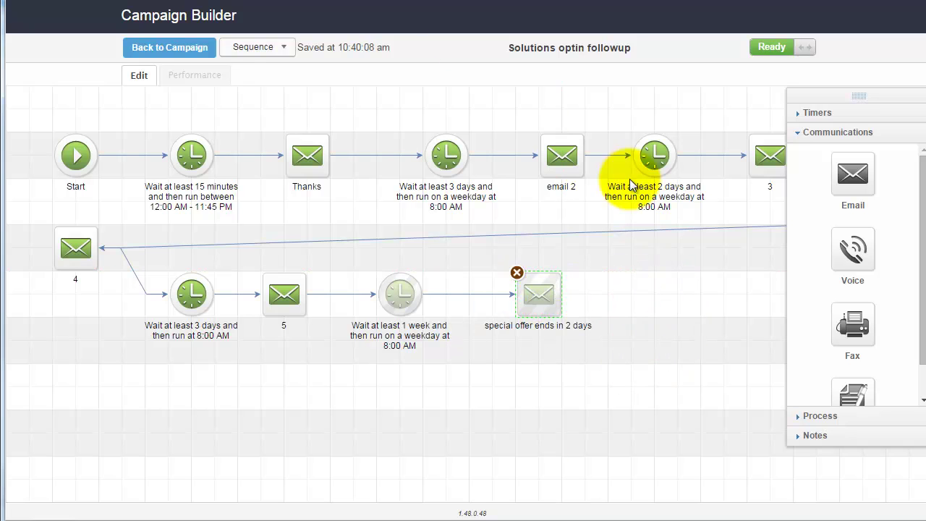
- Return to the campaign overview, review the campaign checklist, and publish the campaign
click(180, 53)
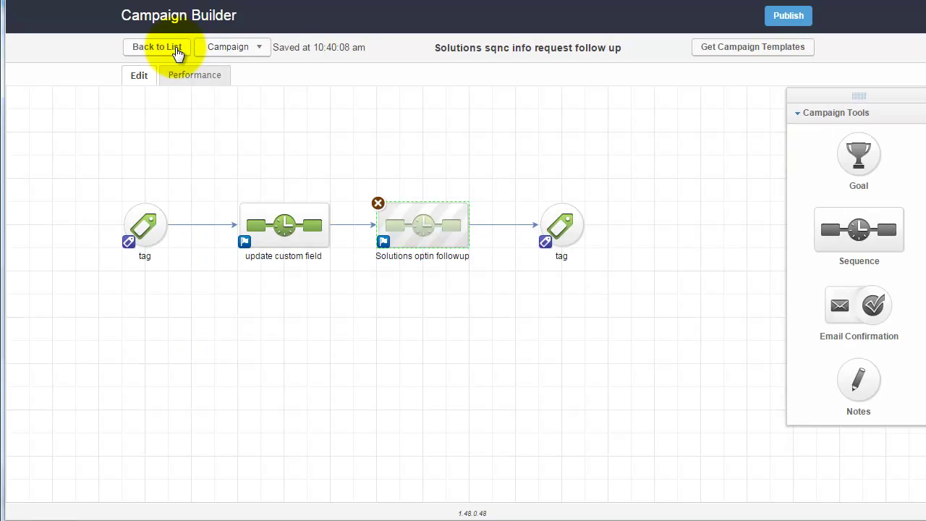
click(786, 18)
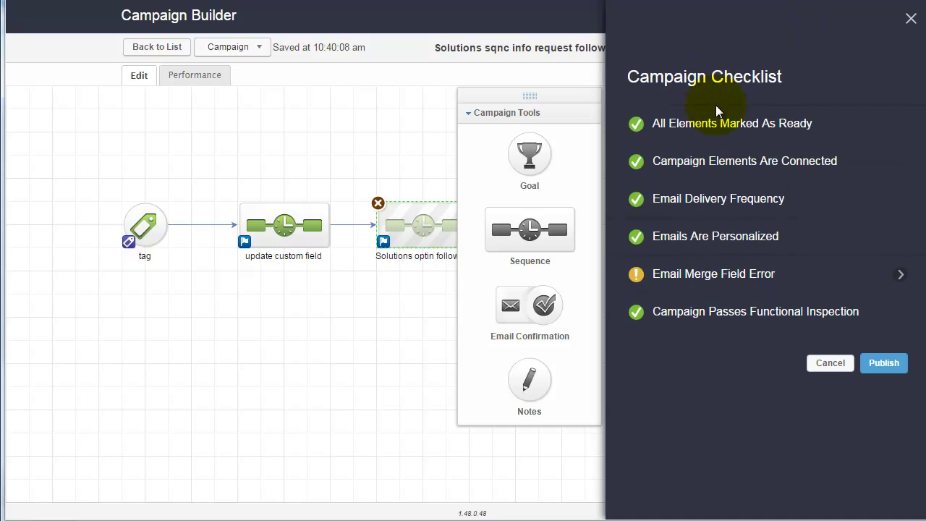
mouse_move(736, 249)
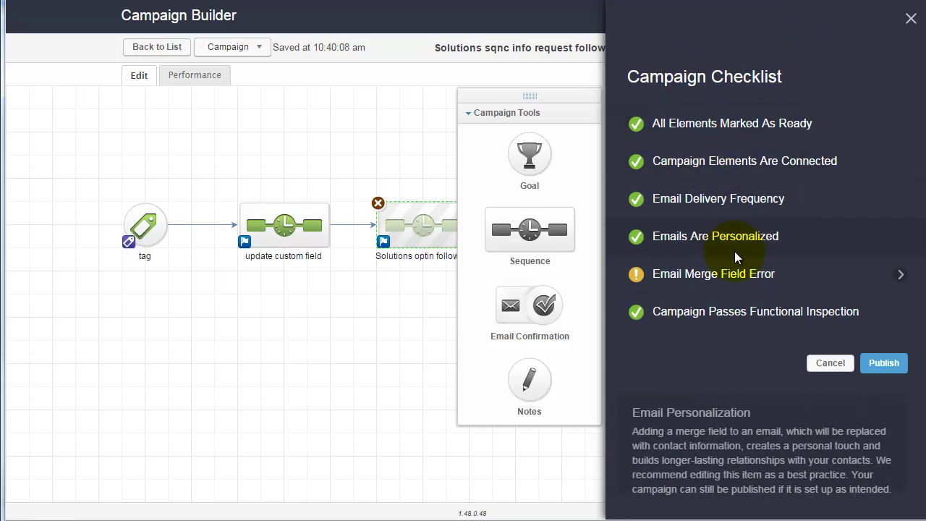
mouse_move(671, 265)
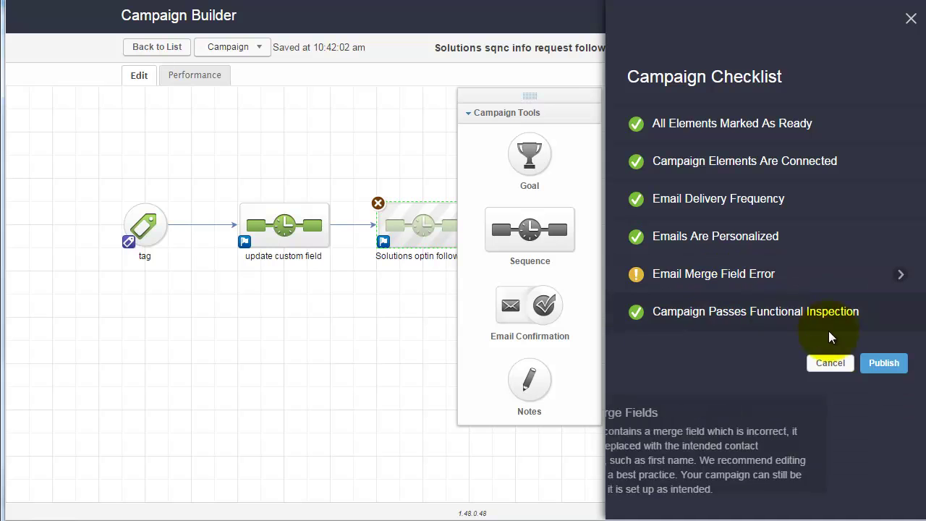
click(884, 362)
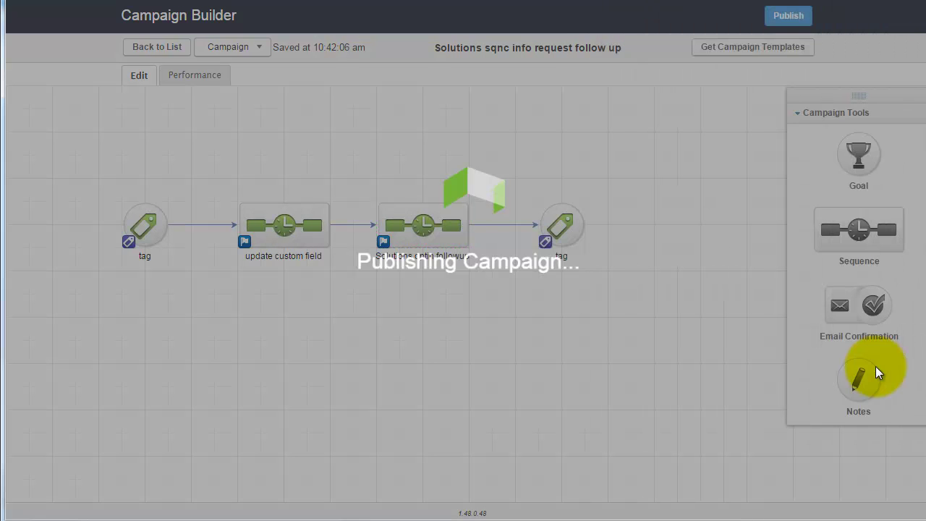